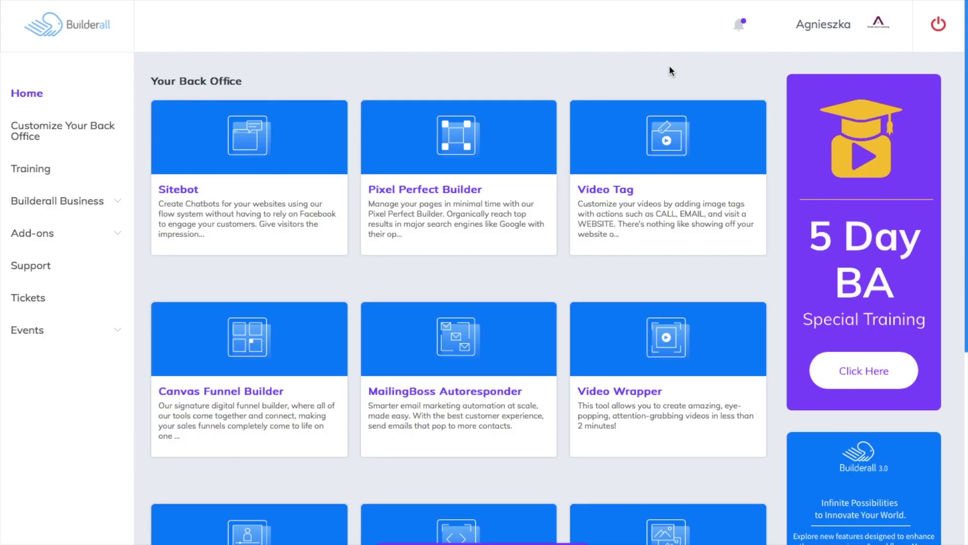
Open the Video Tag tool and start a new project named NewProject1
{"action": "mouse_move", "coordinate": [711, 241]}
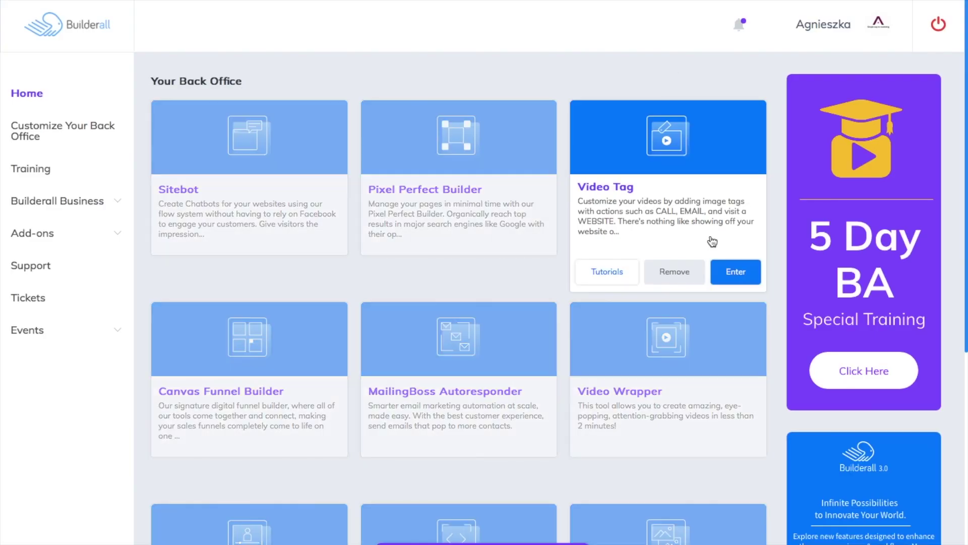
{"action": "left_click", "coordinate": [743, 275]}
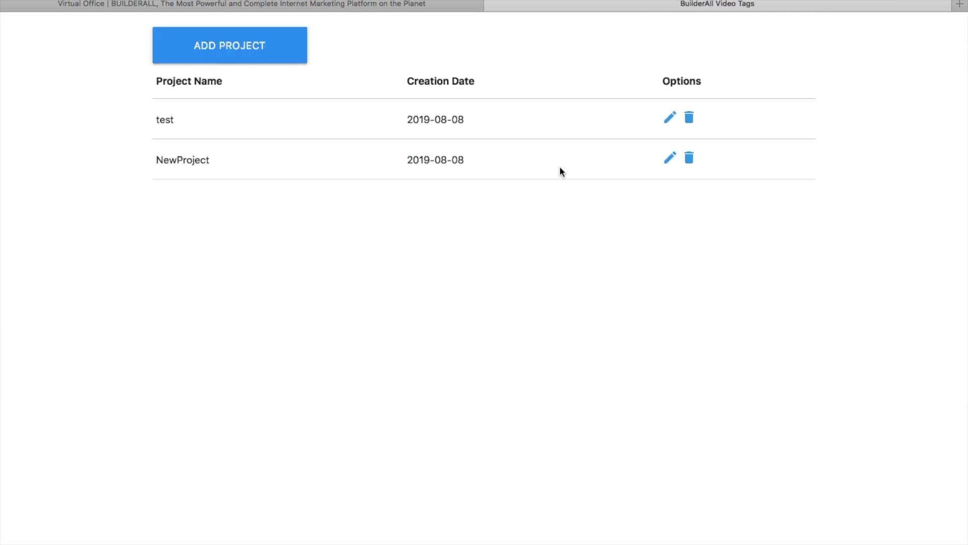
{"action": "left_click", "coordinate": [268, 59]}
{"action": "left_click", "coordinate": [293, 143]}
{"action": "type", "text": "NewProject1"}
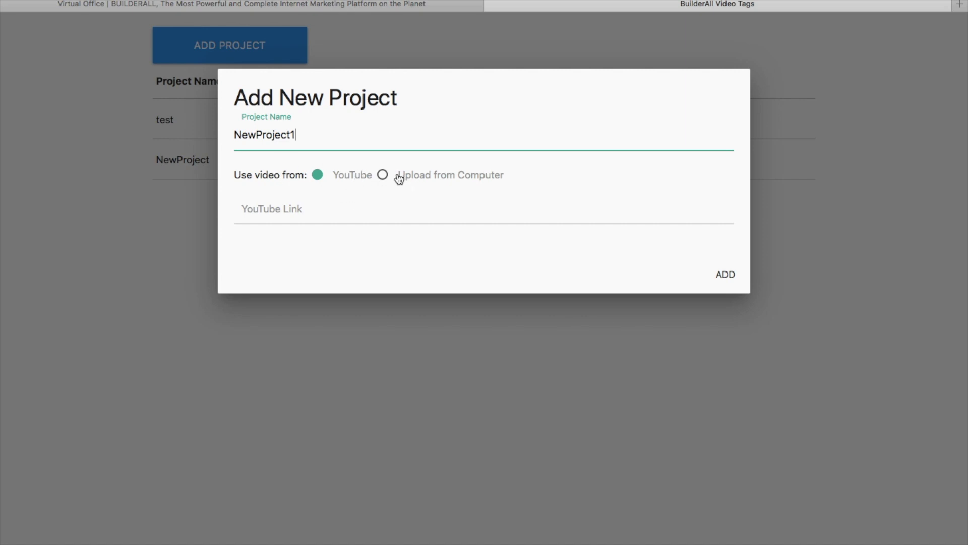
Upload Video-5.mp4 from the computer as the project's video and create the project
{"action": "left_click", "coordinate": [382, 175]}
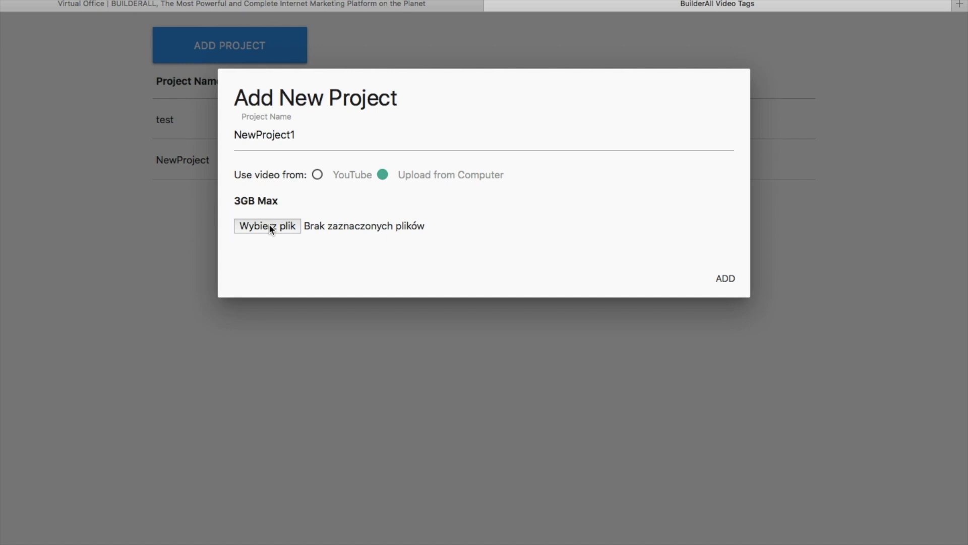
{"action": "left_click", "coordinate": [270, 227]}
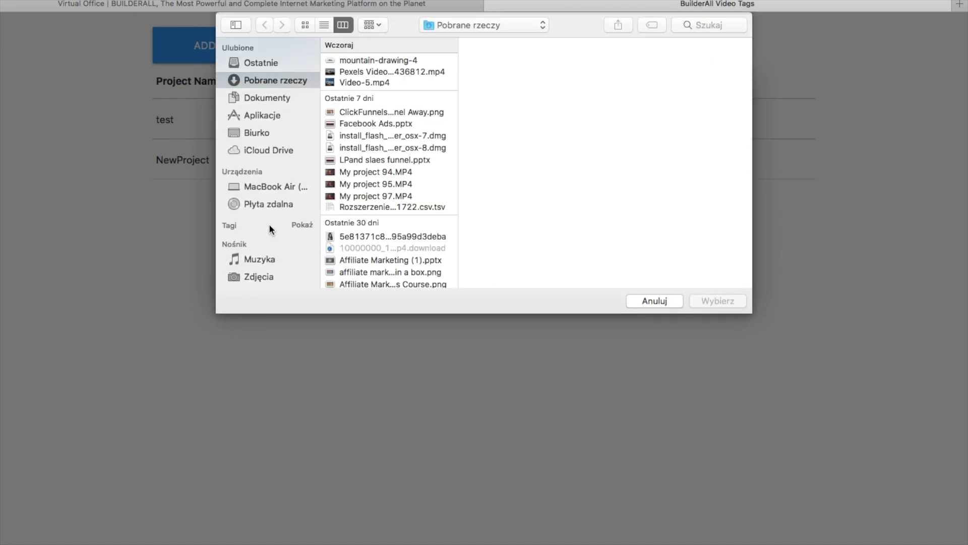
{"action": "left_click", "coordinate": [380, 82]}
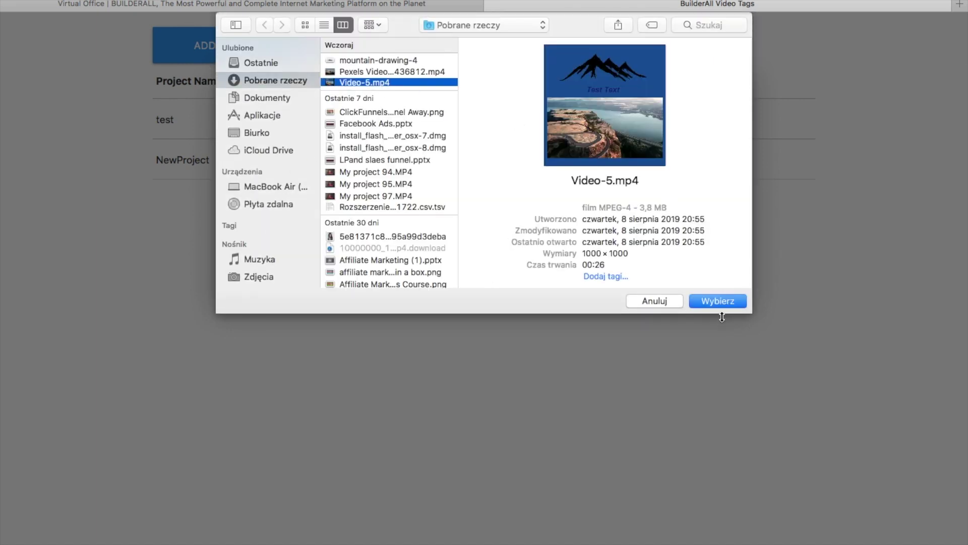
{"action": "left_click", "coordinate": [723, 305]}
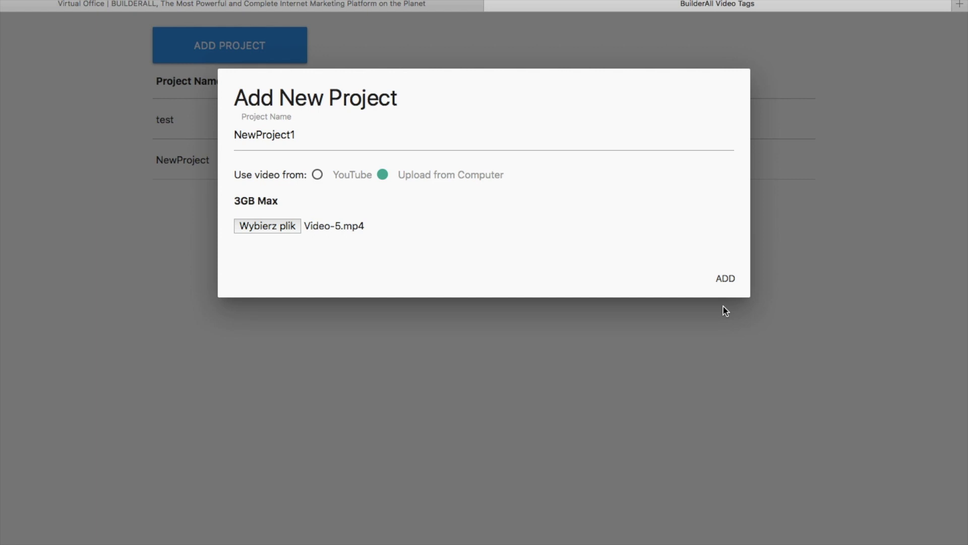
{"action": "left_click", "coordinate": [725, 278]}
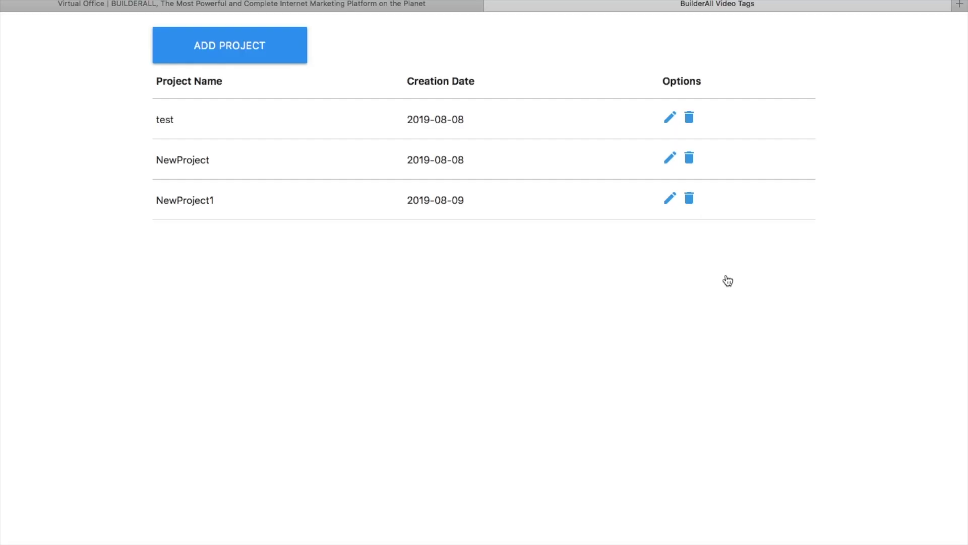
Open NewProject1 for editing and add a WEBSITE link tag
{"action": "left_click", "coordinate": [673, 198]}
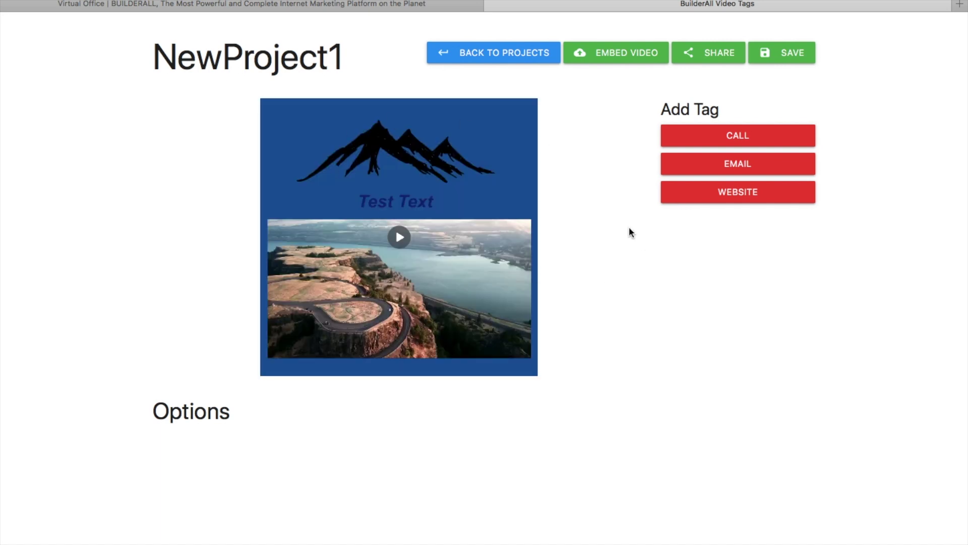
{"action": "left_click", "coordinate": [760, 200]}
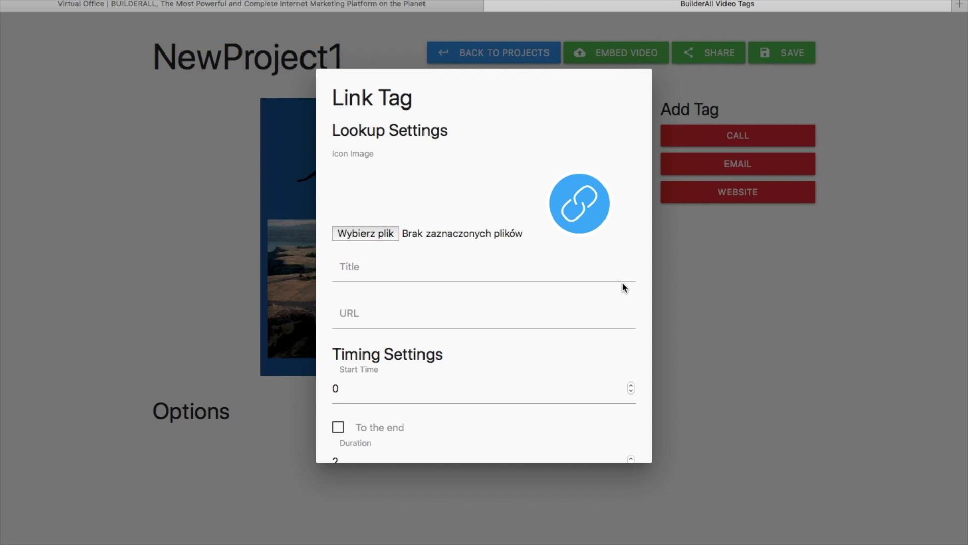
{"action": "left_click", "coordinate": [387, 268]}
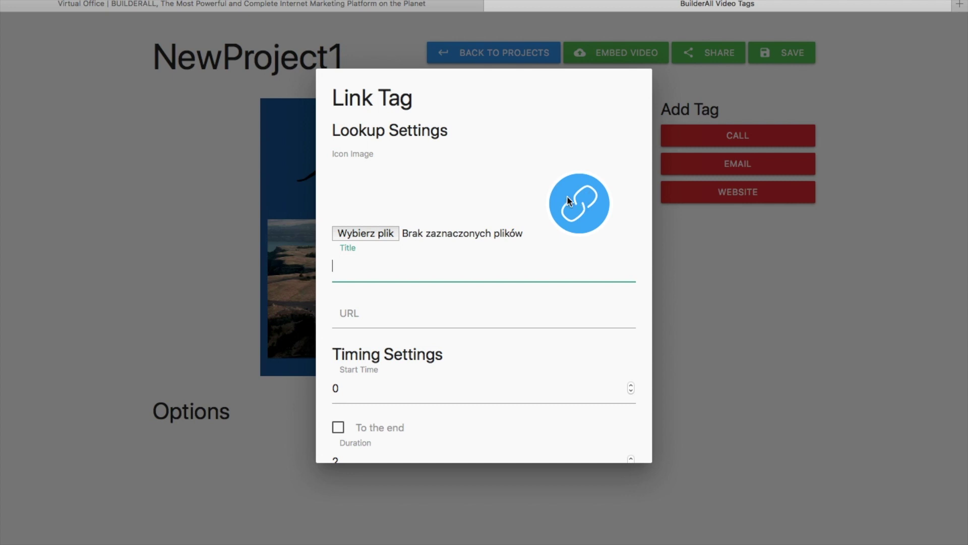
{"action": "type", "text": "Visit our website"}
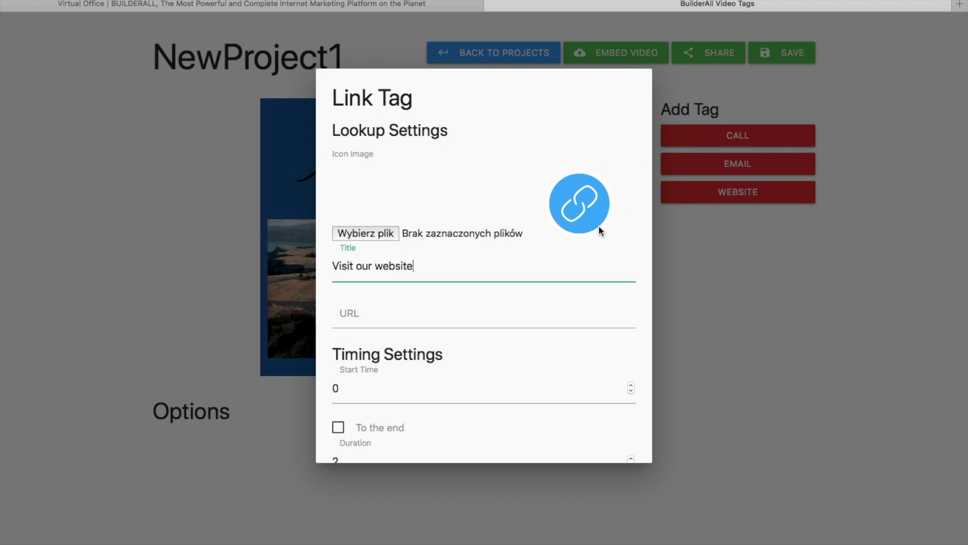
{"action": "left_click", "coordinate": [384, 316]}
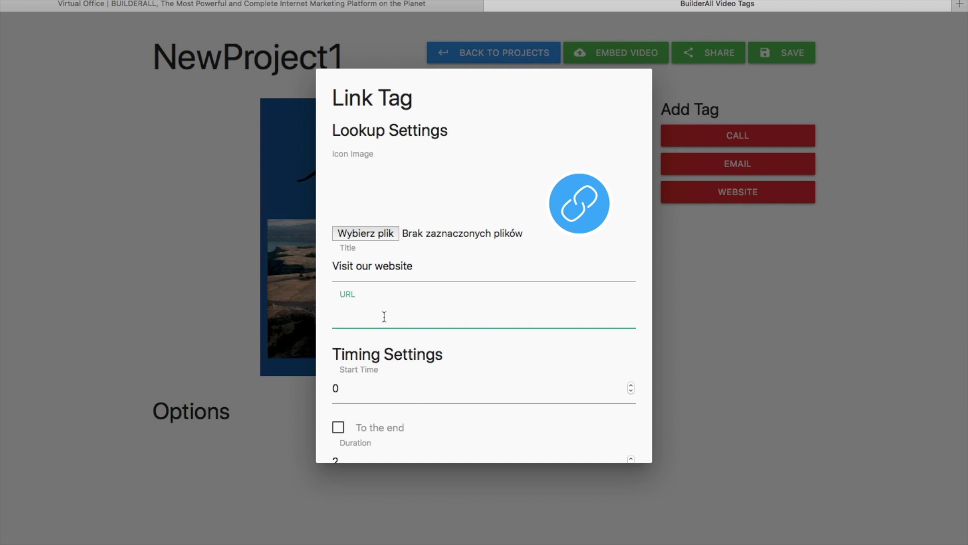
{"action": "type", "text": "https://simplewaytomarketing.com"}
{"action": "left_click", "coordinate": [366, 395]}
{"action": "scroll", "coordinate": [367, 395], "scroll_direction": "down", "scroll_amount": 2}
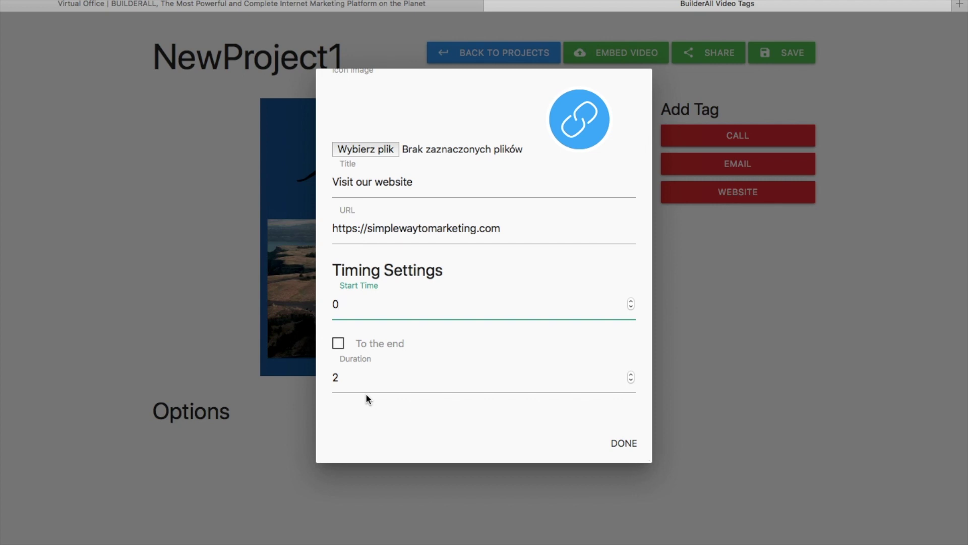
{"action": "key", "text": "BackSpace"}
{"action": "type", "text": "5"}
{"action": "left_click", "coordinate": [339, 342]}
{"action": "scroll", "coordinate": [406, 414], "scroll_direction": "up", "scroll_amount": 1}
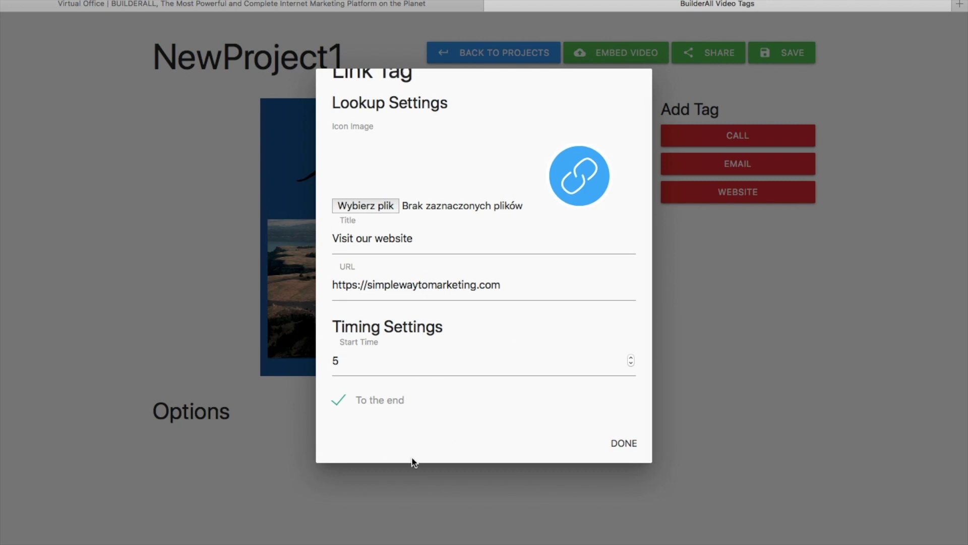
{"action": "left_click", "coordinate": [625, 444]}
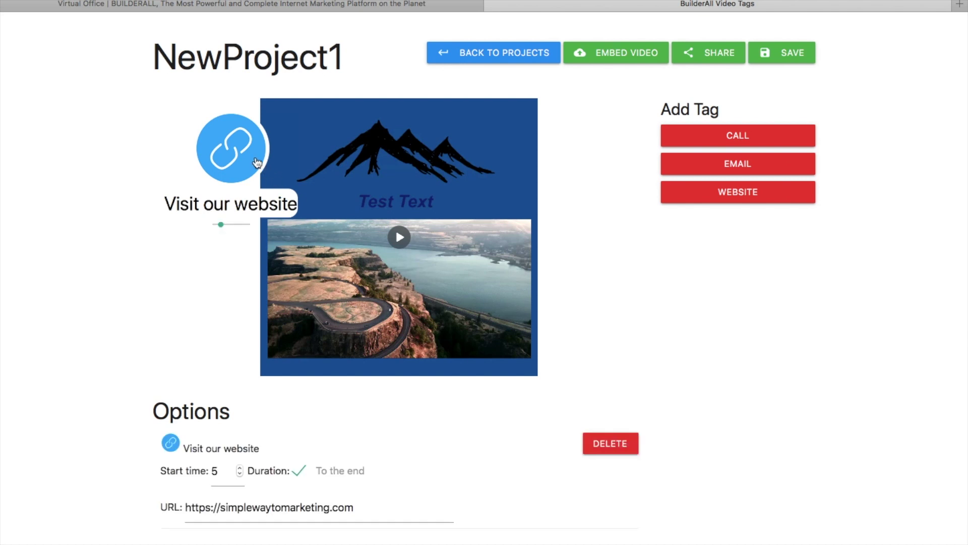
Shrink the website tag and place it in the video's lower-right corner
{"action": "left_click_drag", "start_coordinate": [257, 161], "coordinate": [415, 254]}
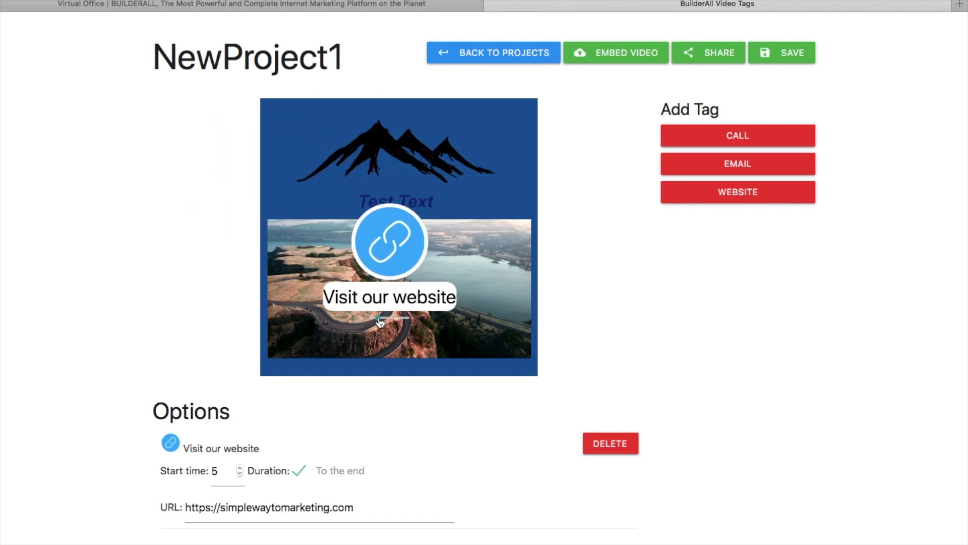
{"action": "left_click", "coordinate": [376, 318]}
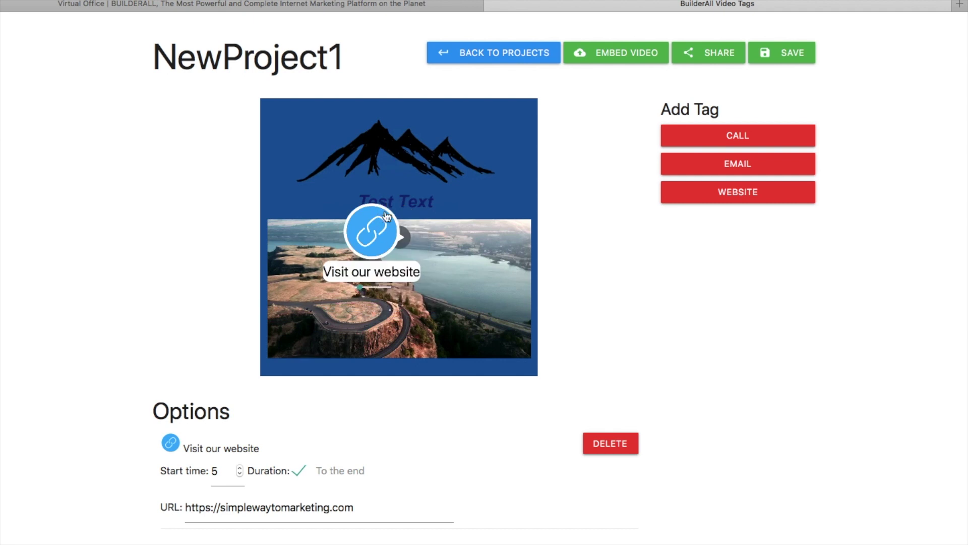
{"action": "left_click_drag", "start_coordinate": [390, 247], "coordinate": [552, 358]}
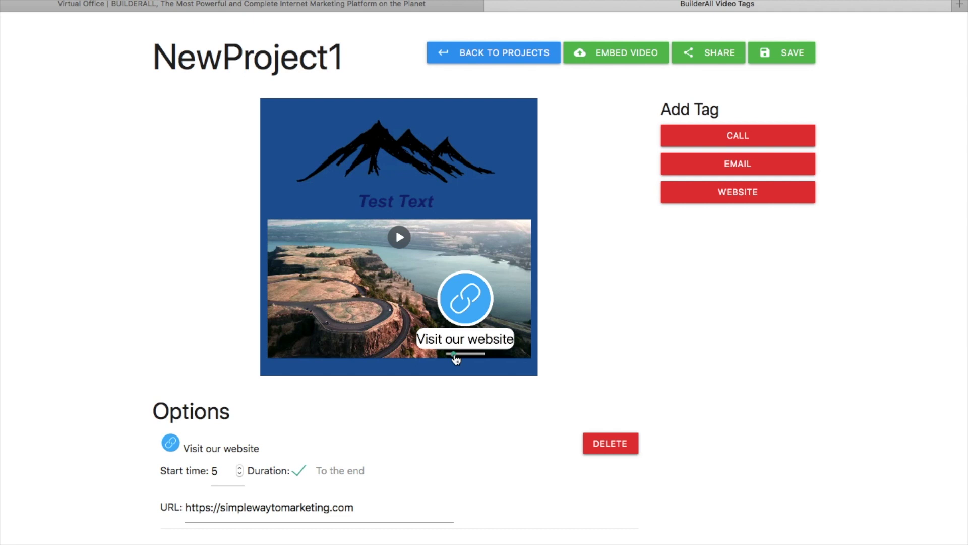
{"action": "left_click_drag", "start_coordinate": [454, 355], "coordinate": [453, 358]}
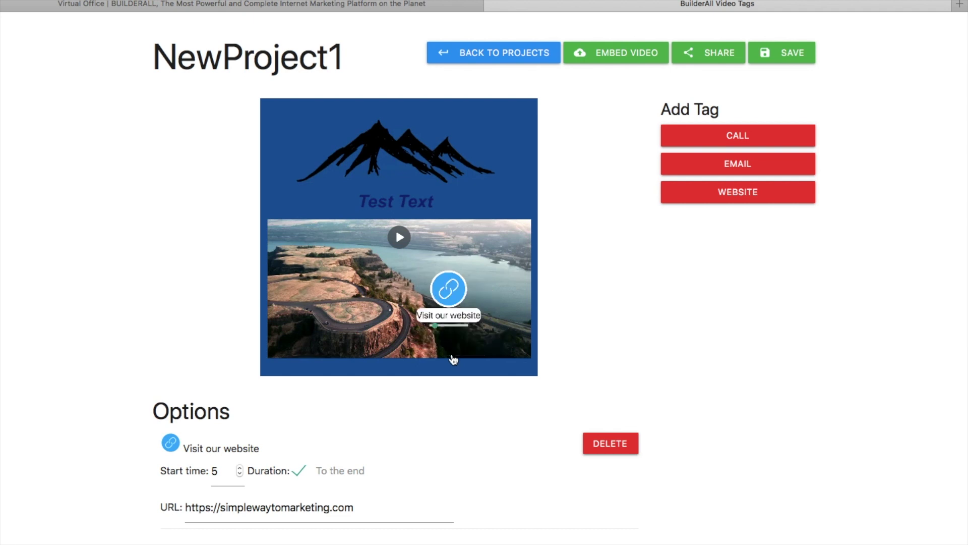
{"action": "left_click_drag", "start_coordinate": [459, 295], "coordinate": [538, 339]}
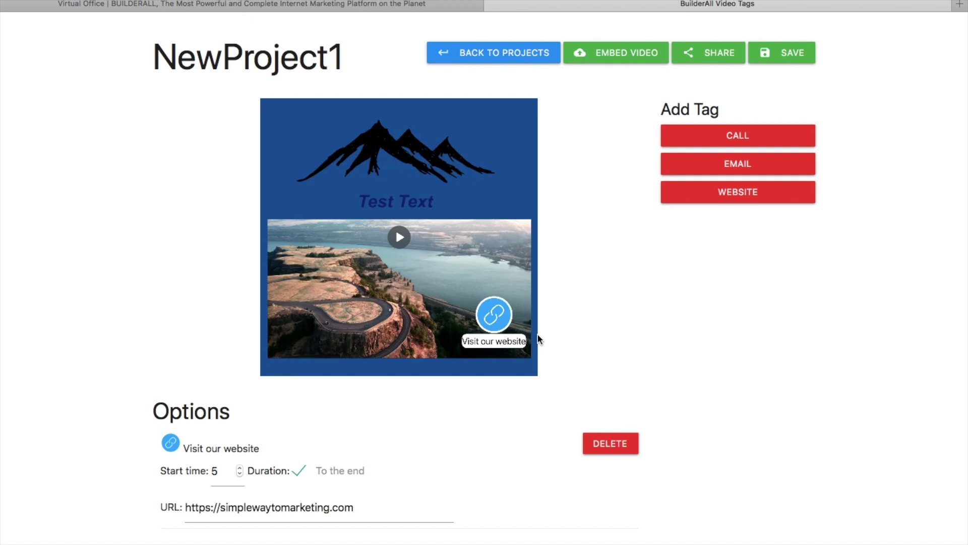
Save the project and bring up its embed link and code
{"action": "left_click", "coordinate": [779, 58]}
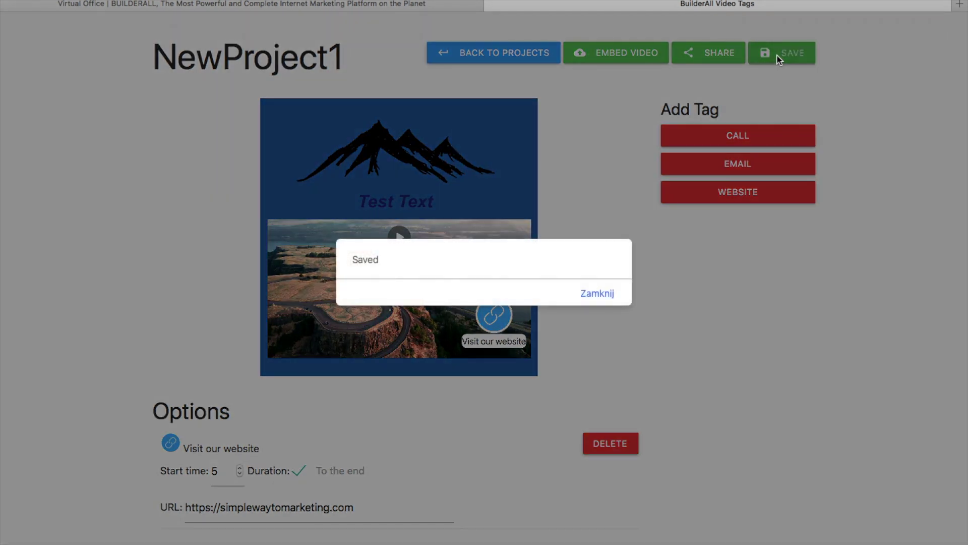
{"action": "left_click", "coordinate": [611, 297]}
{"action": "left_click", "coordinate": [635, 60]}
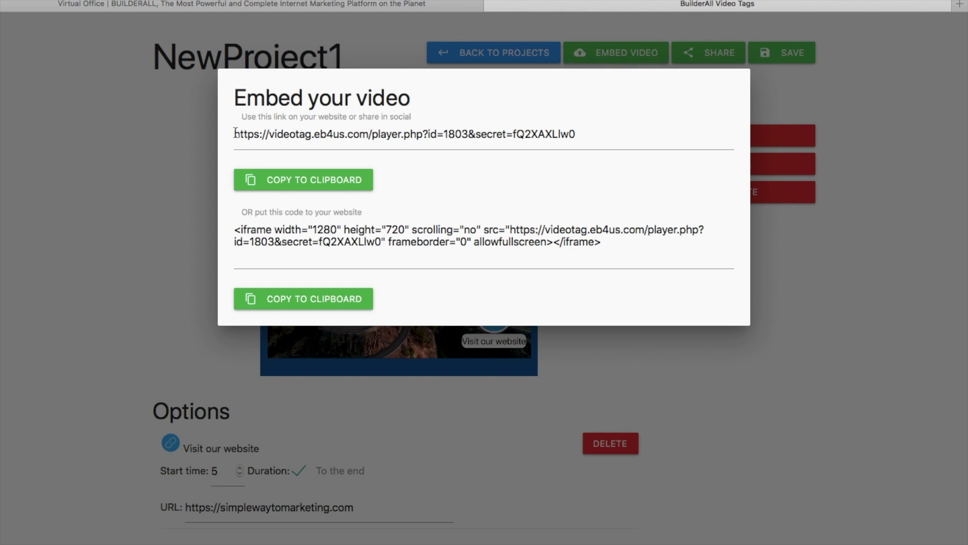
Copy the player link from the Embed dialog and load it in a new browser tab
{"action": "left_click", "coordinate": [474, 149]}
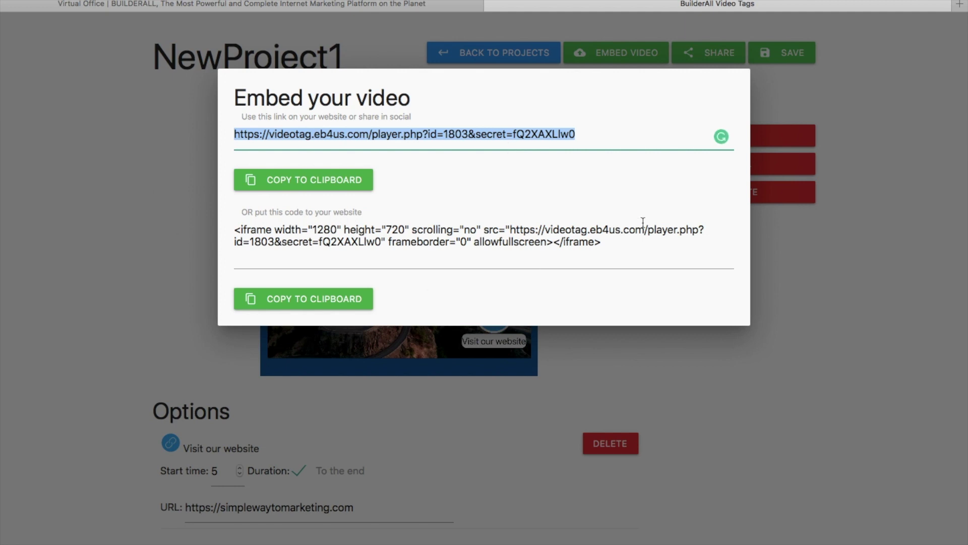
{"action": "mouse_move", "coordinate": [952, 3]}
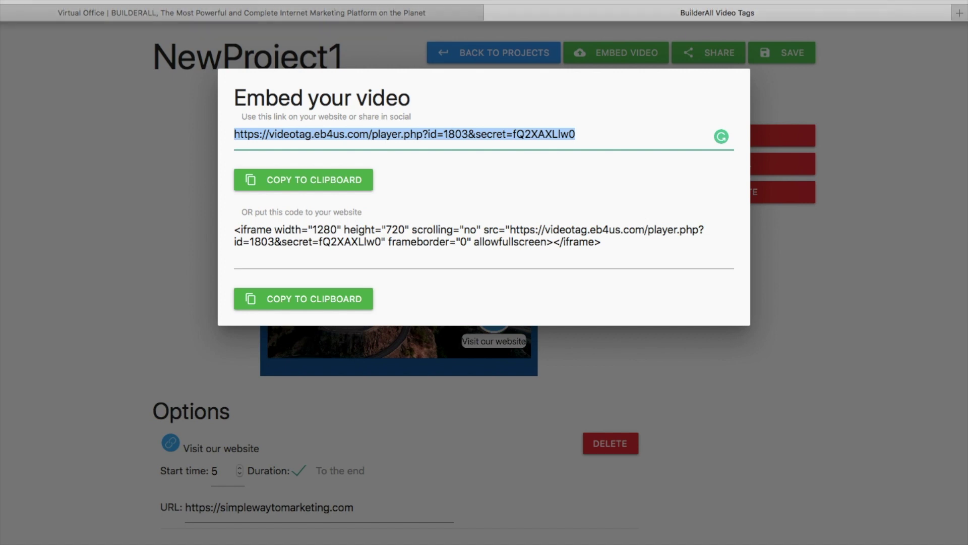
{"action": "left_click", "coordinate": [959, 18]}
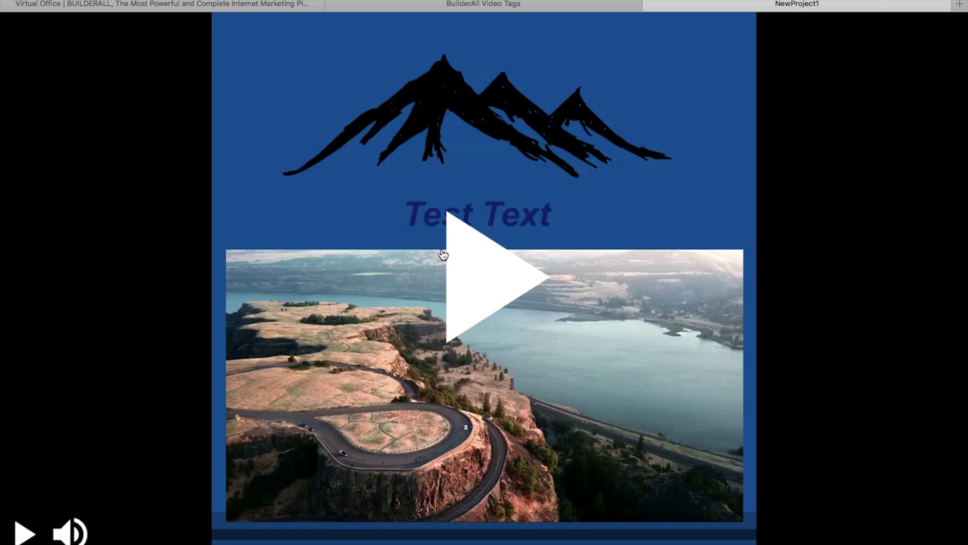
Play the video, test the Visit our website tag, then close the opened website
{"action": "left_click", "coordinate": [23, 534]}
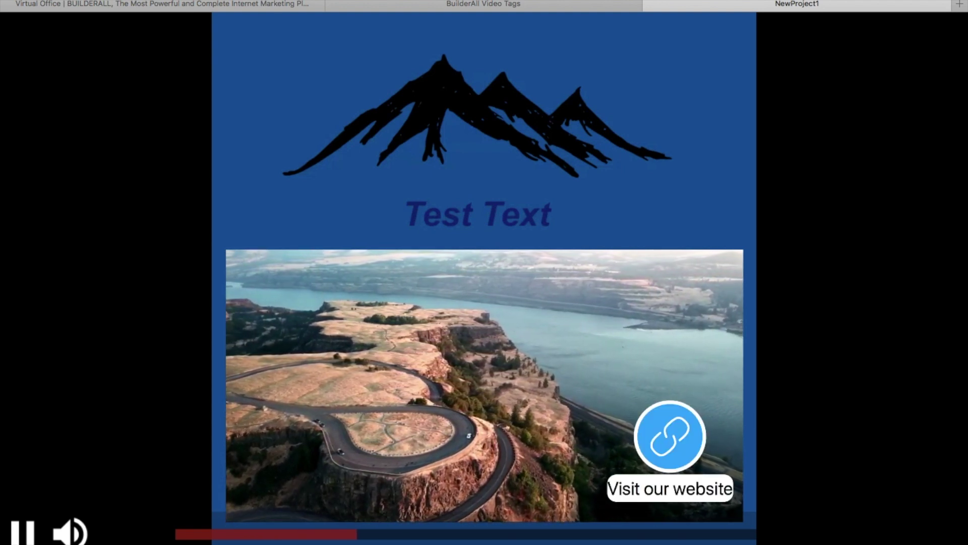
{"action": "left_click", "coordinate": [680, 451]}
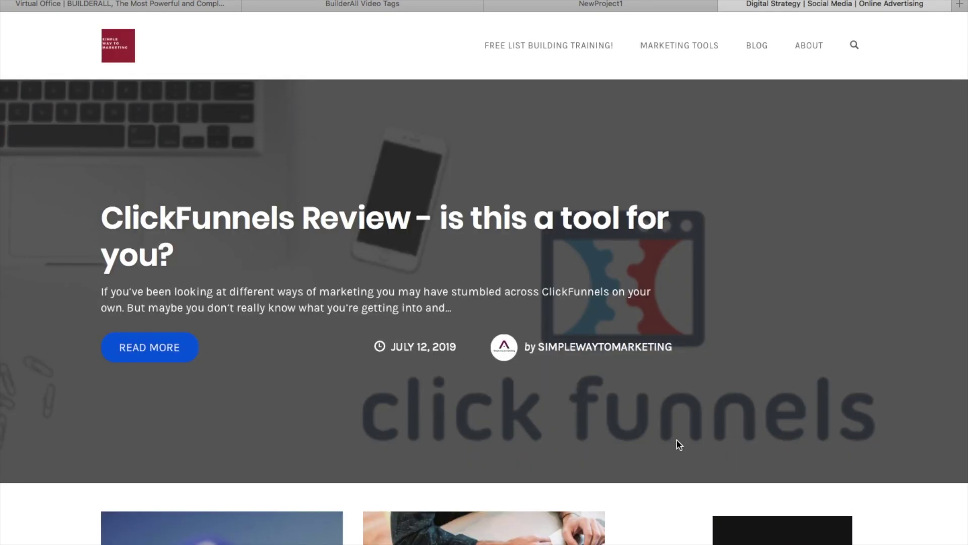
{"action": "left_click", "coordinate": [726, 5]}
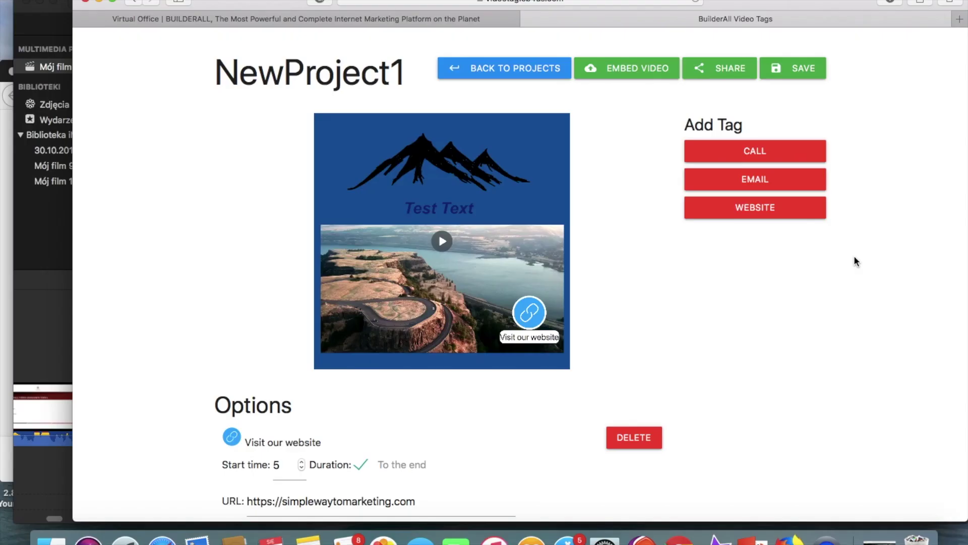
Add an EMAIL tag titled 'Email Us' with the contact e-mail address
{"action": "left_click", "coordinate": [755, 179]}
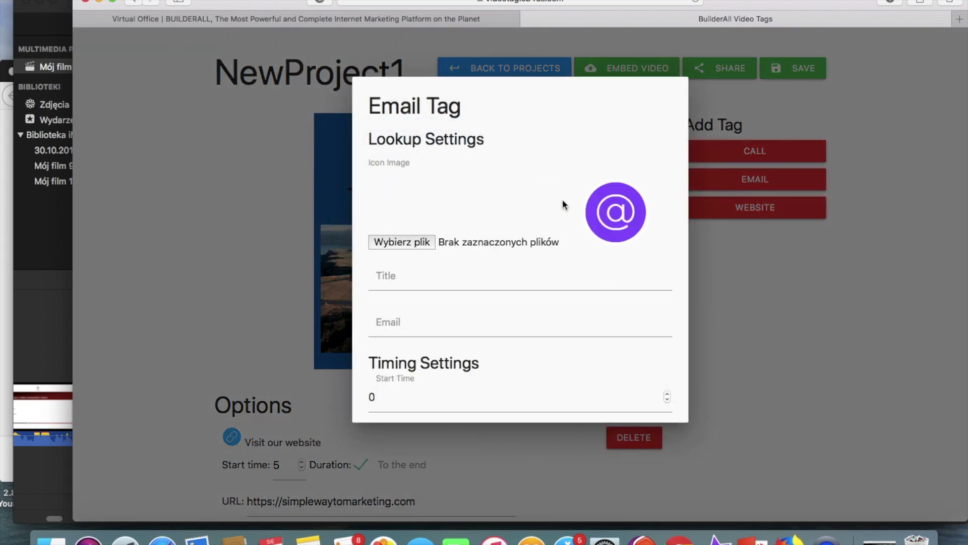
{"action": "left_click", "coordinate": [434, 285]}
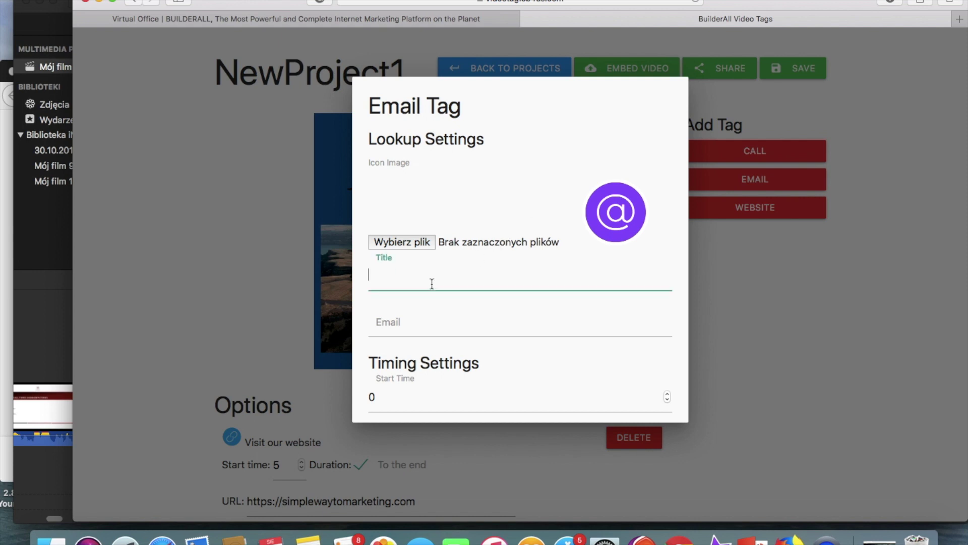
{"action": "type", "text": "Email Us"}
{"action": "left_click", "coordinate": [403, 331]}
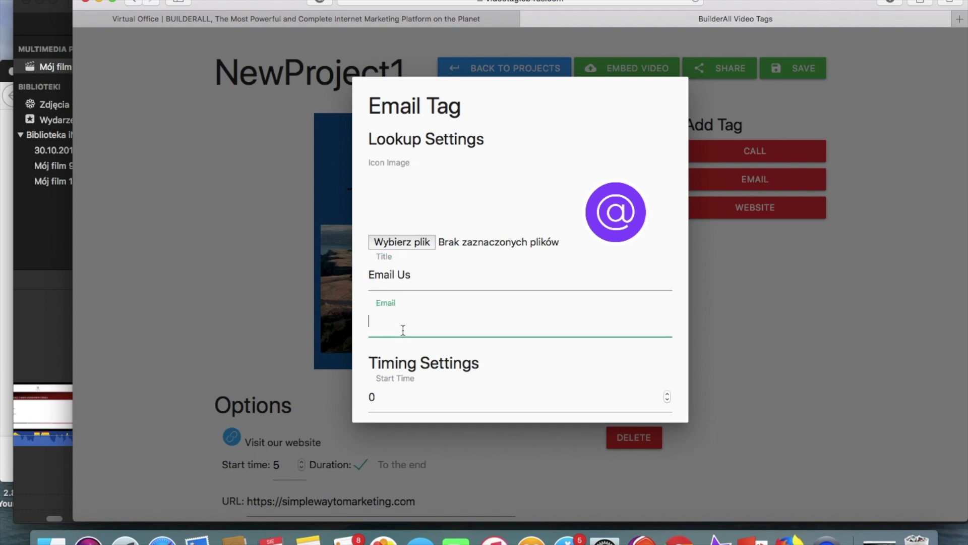
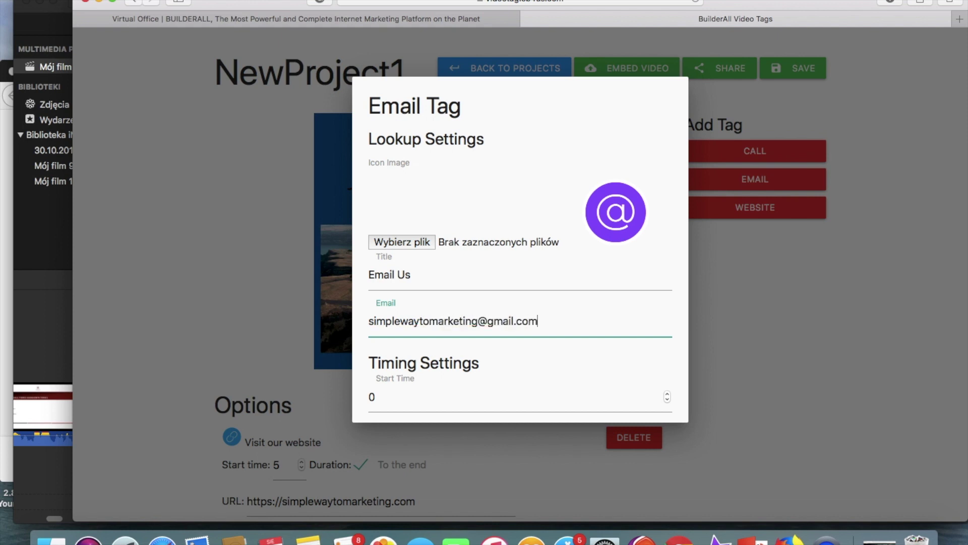
Set the Email Us tag to start at 5 with a 3-second duration, and finish it
{"action": "scroll", "coordinate": [394, 402], "scroll_direction": "down", "scroll_amount": 4}
{"action": "left_click", "coordinate": [388, 305]}
{"action": "key", "text": "BackSpace"}
{"action": "left_click", "coordinate": [380, 374]}
{"action": "key", "text": "BackSpace"}
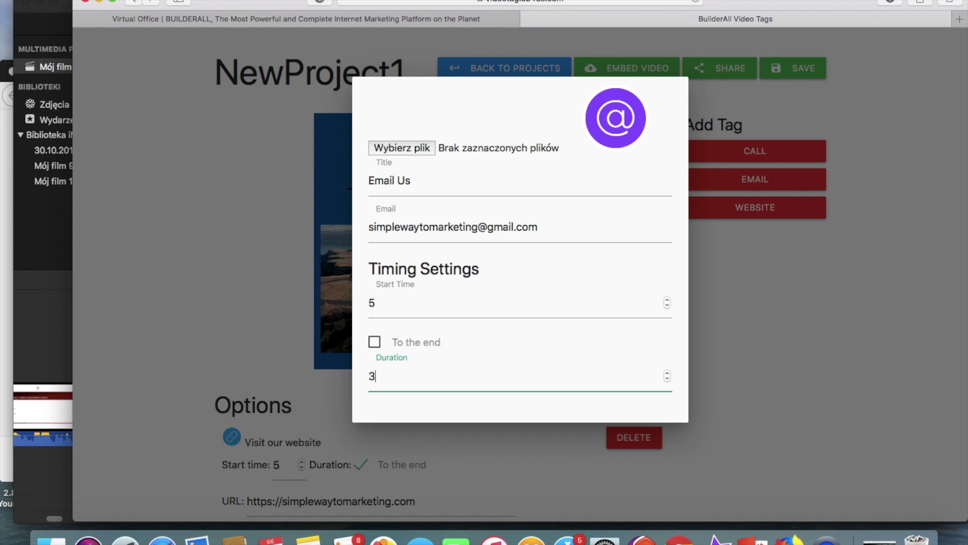
{"action": "type", "text": "3"}
{"action": "scroll", "coordinate": [593, 352], "scroll_direction": "down", "scroll_amount": 2}
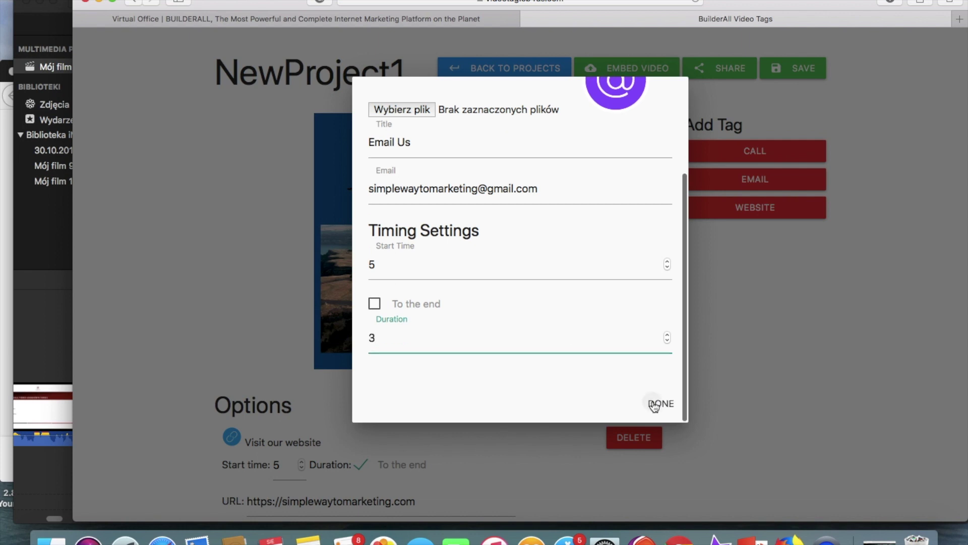
{"action": "left_click", "coordinate": [655, 403]}
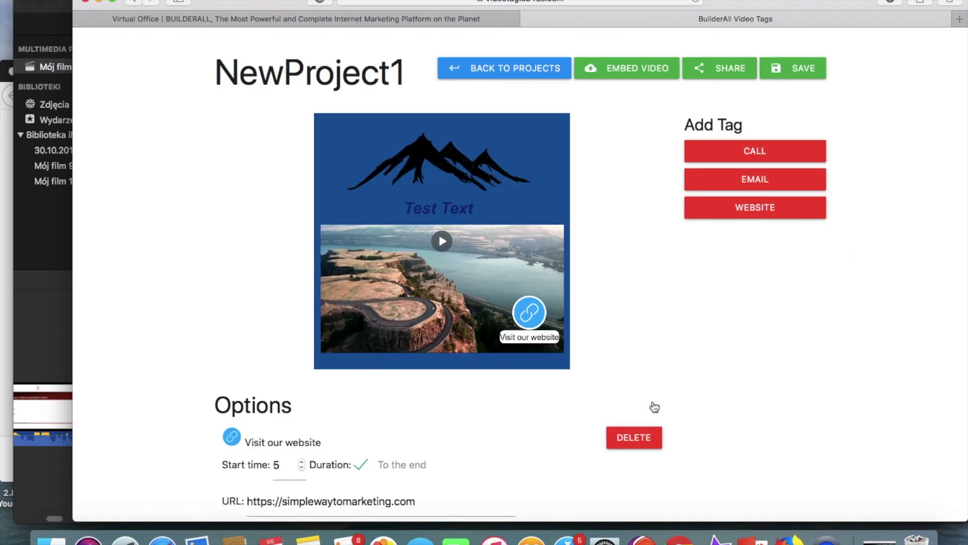
Shrink the Email Us tag, move it to the clip's lower-left, and change its start time to 6
{"action": "left_click", "coordinate": [375, 231]}
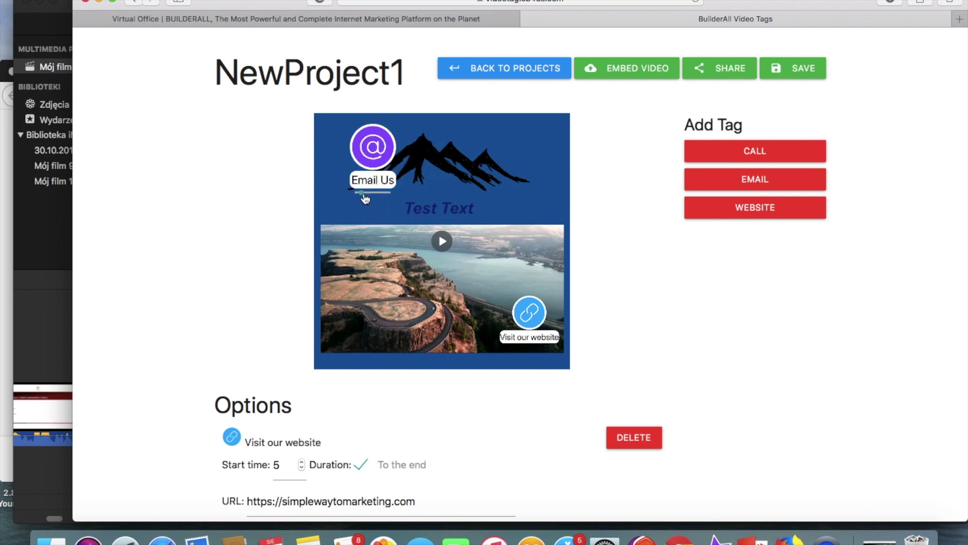
{"action": "left_click_drag", "start_coordinate": [373, 147], "coordinate": [358, 314]}
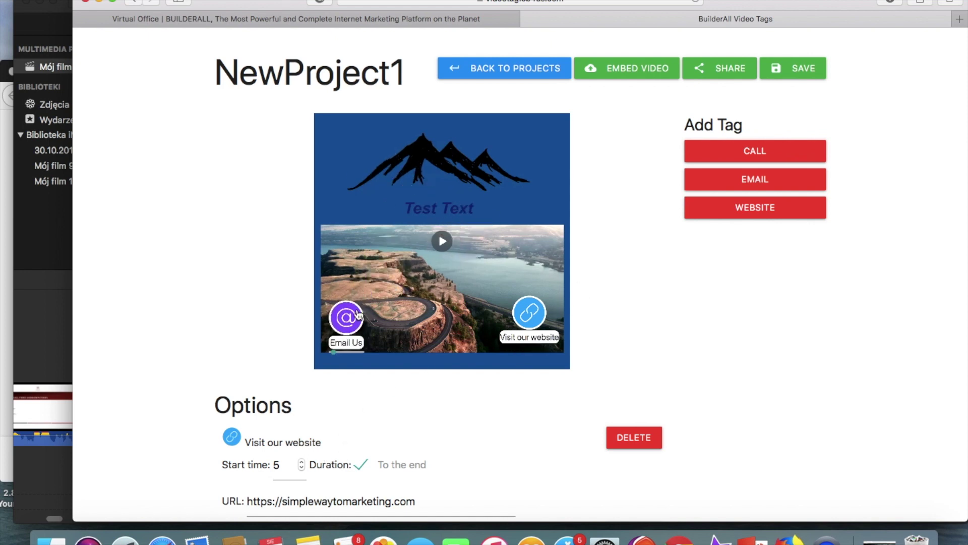
{"action": "scroll", "coordinate": [380, 428], "scroll_direction": "down", "scroll_amount": 3}
{"action": "left_click", "coordinate": [285, 450]}
{"action": "key", "text": "BackSpace"}
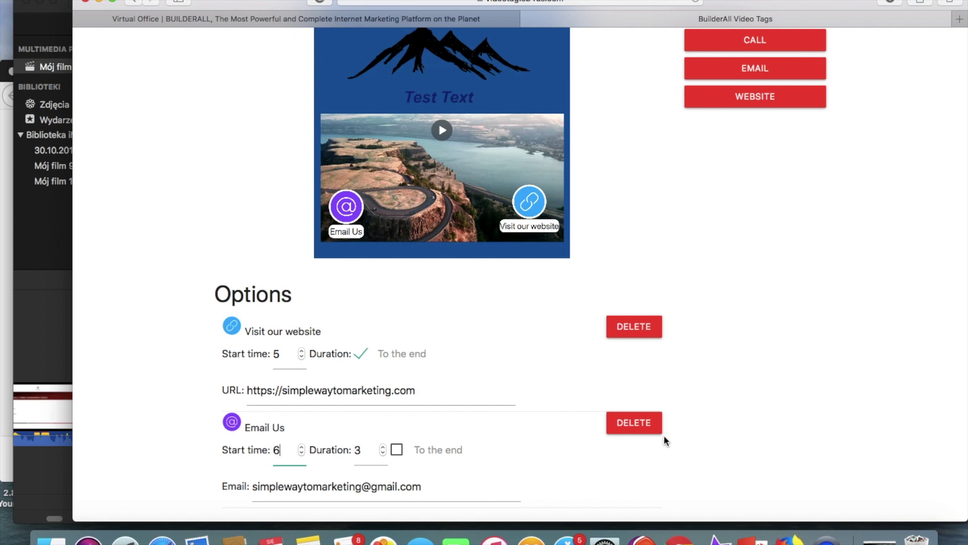
{"action": "left_click", "coordinate": [559, 454]}
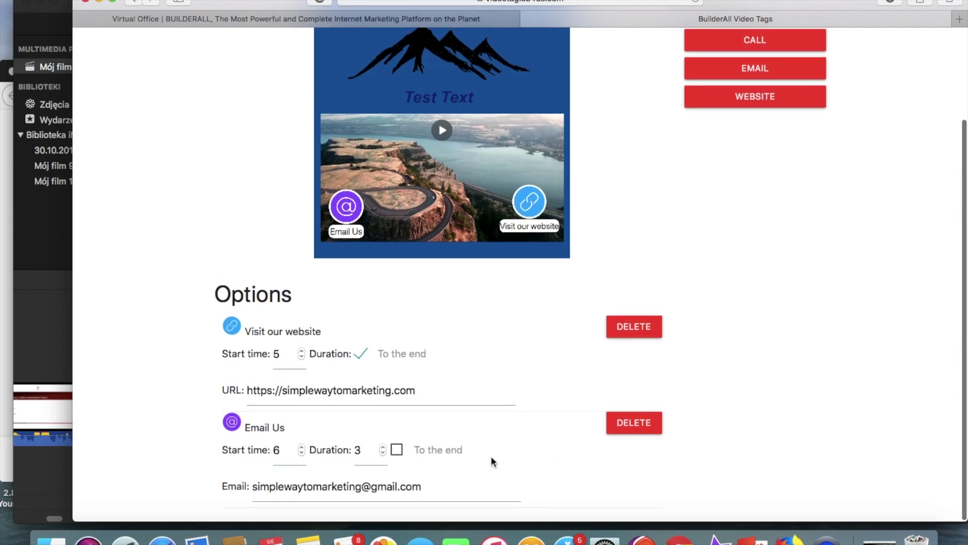
{"action": "scroll", "coordinate": [754, 249], "scroll_direction": "up", "scroll_amount": 5}
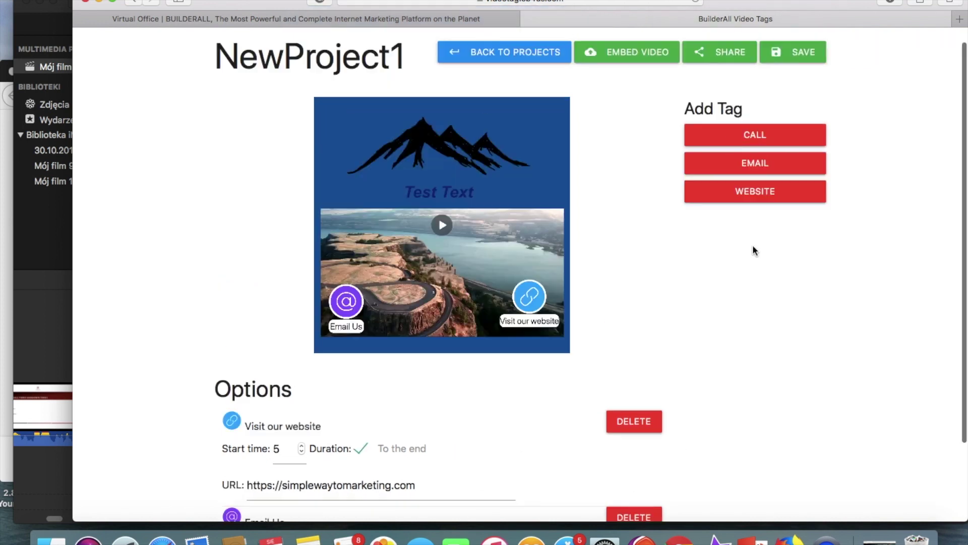
Save the project and bring up the Embed video dialog
{"action": "left_click", "coordinate": [790, 66]}
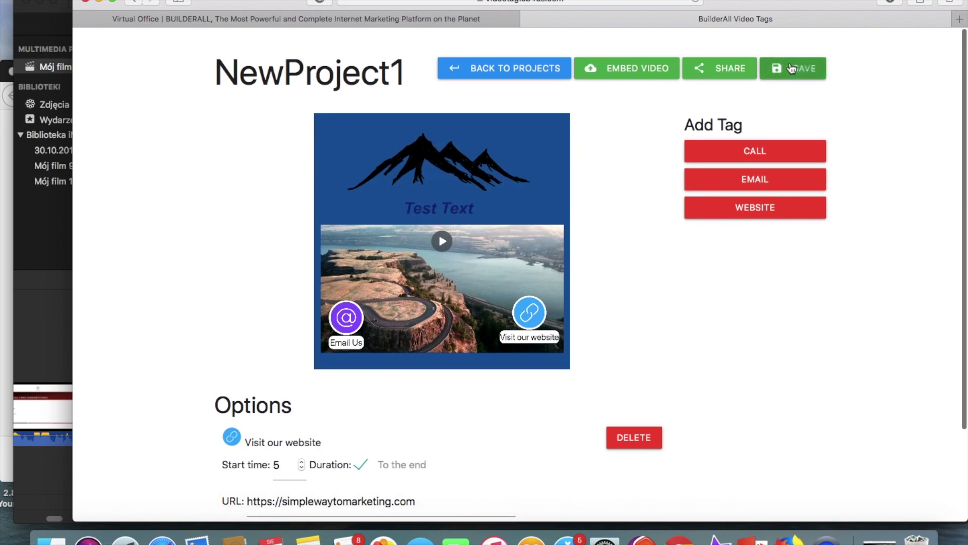
{"action": "left_click", "coordinate": [650, 276]}
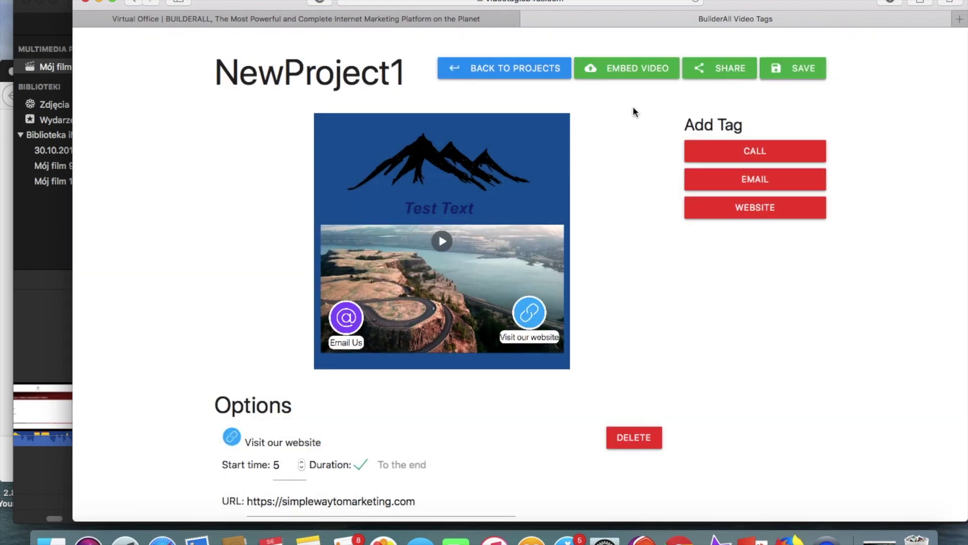
{"action": "left_click", "coordinate": [640, 69]}
Copy the player link and load it in a new browser tab
{"action": "left_click", "coordinate": [632, 136]}
{"action": "key", "text": "super+a"}
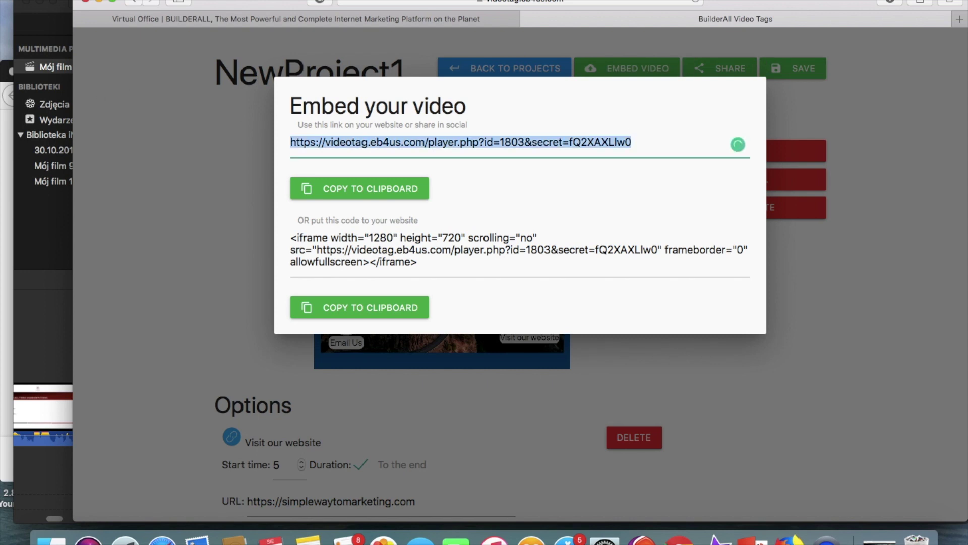
{"action": "key", "text": "super+c"}
{"action": "key", "text": "super+t"}
{"action": "key", "text": "super+v"}
{"action": "key", "text": "Return"}
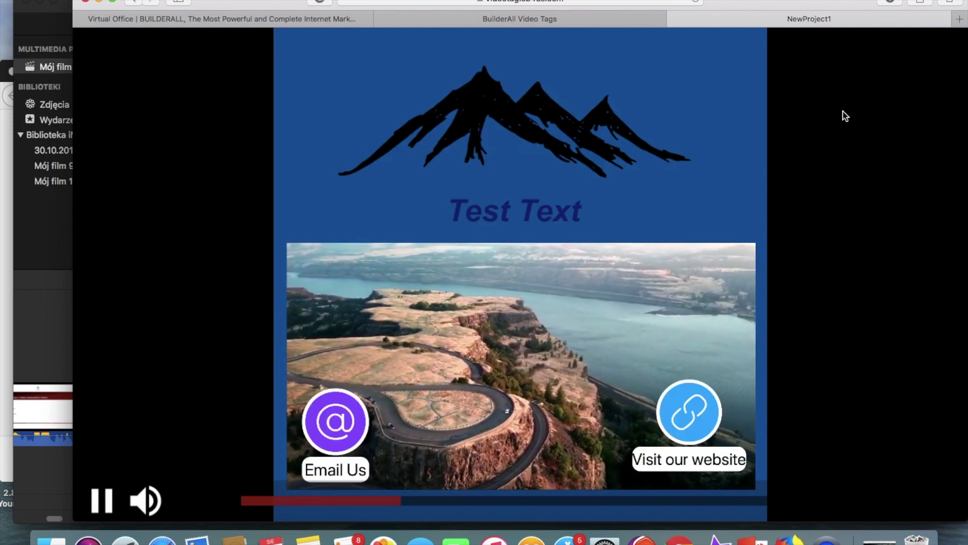
{"action": "left_click", "coordinate": [345, 429]}
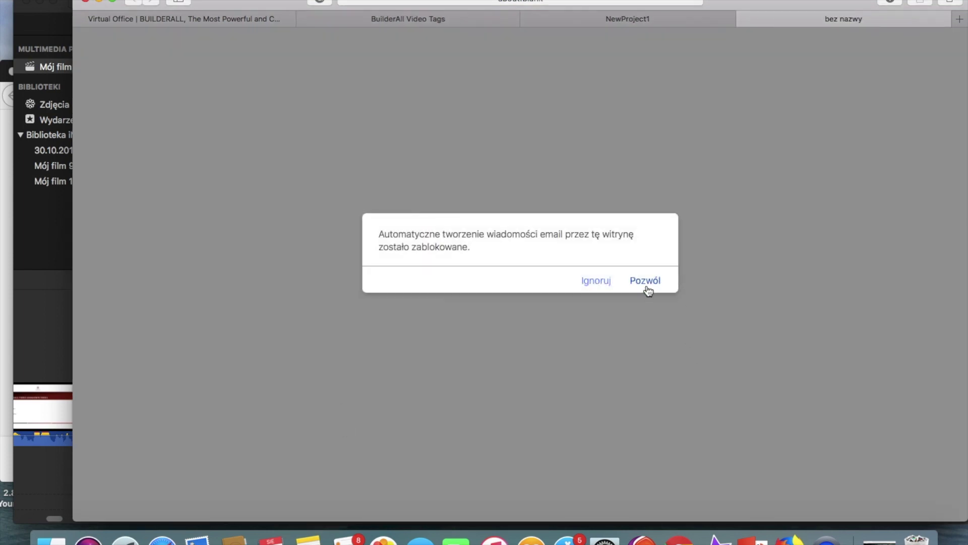
{"action": "left_click", "coordinate": [646, 285]}
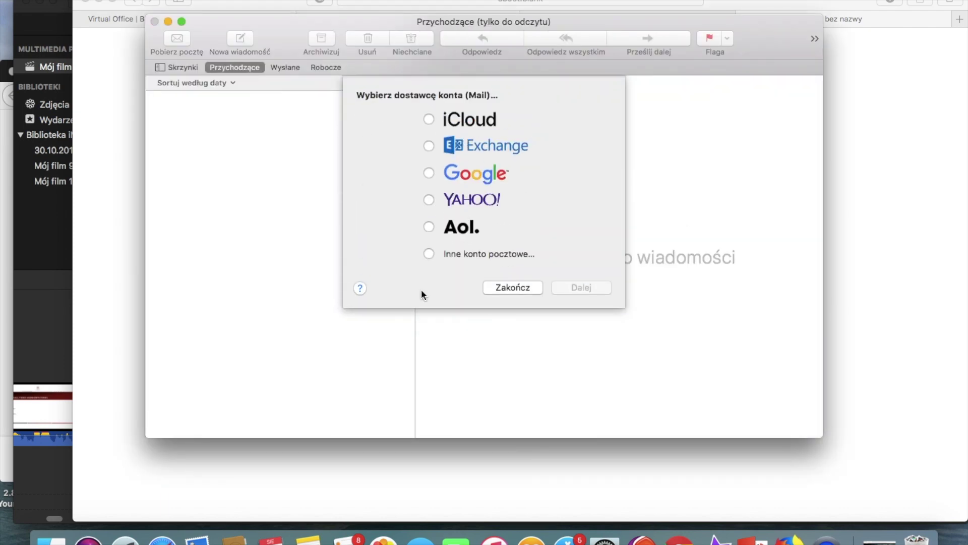
{"action": "left_click", "coordinate": [502, 287]}
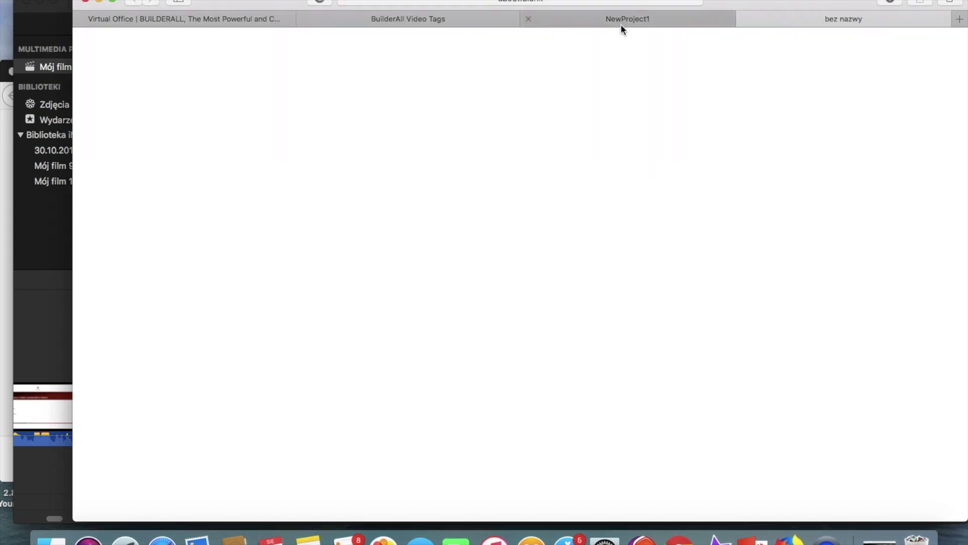
Watch the tagged NewProject1 video play through, then go back to the Builderall back office
{"action": "left_click", "coordinate": [622, 23]}
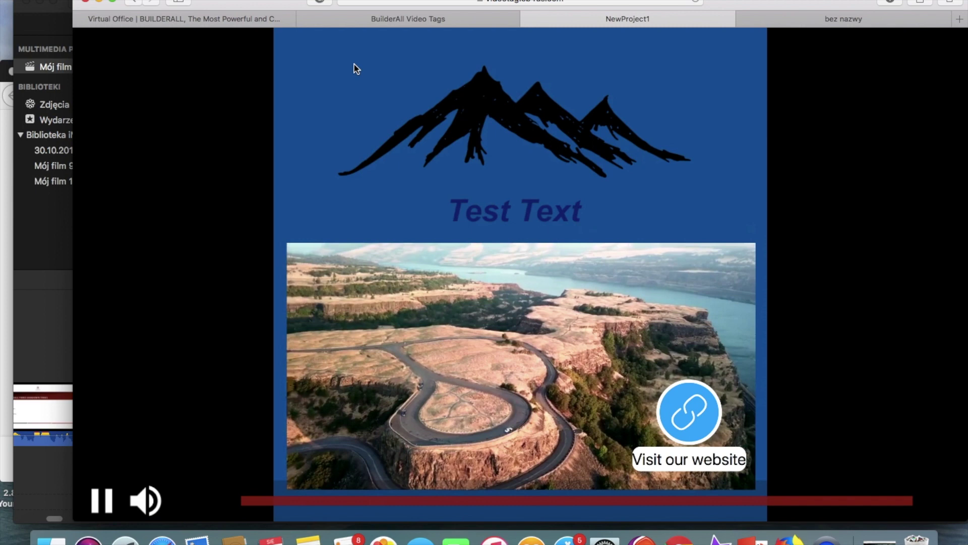
{"action": "left_click", "coordinate": [238, 21]}
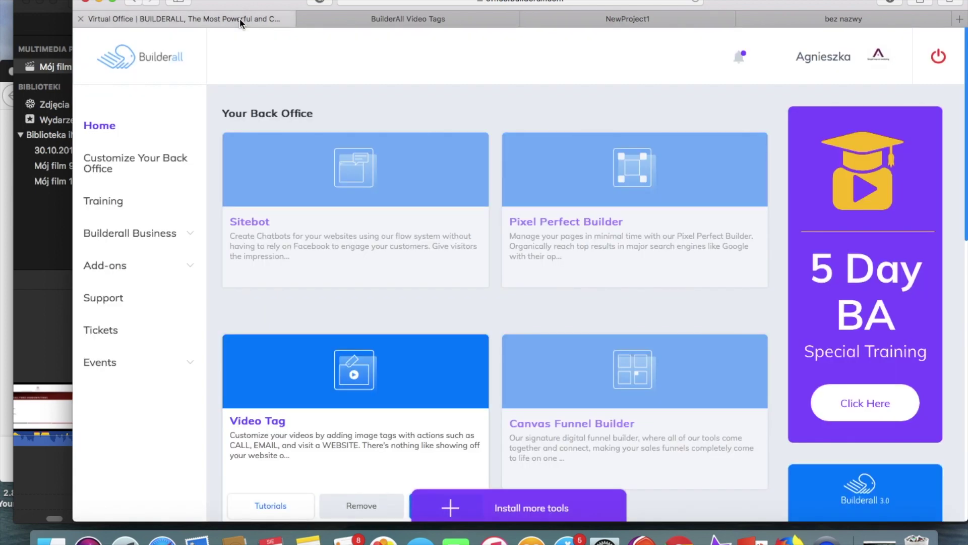